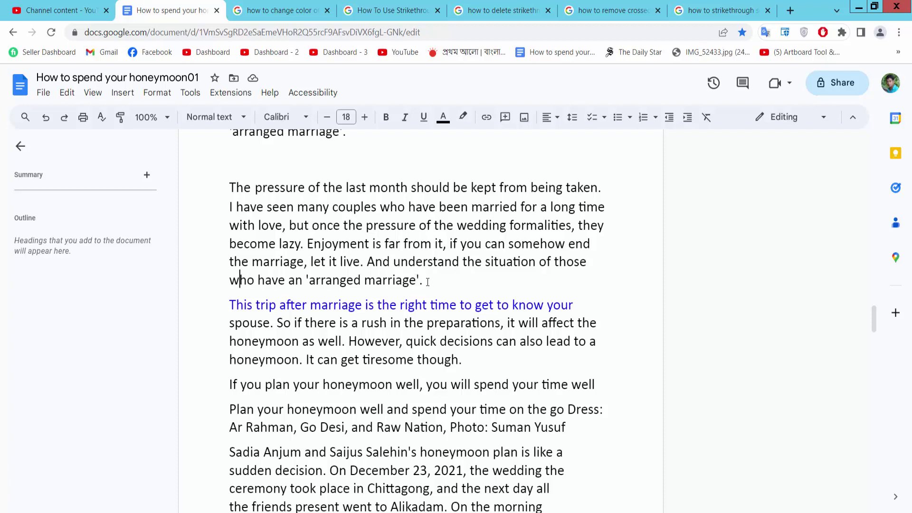
Apply Format > Text > Strike-through to the whole 'The pressure of the last month…' paragraph
left_click_drag(426, 282, 230, 188)
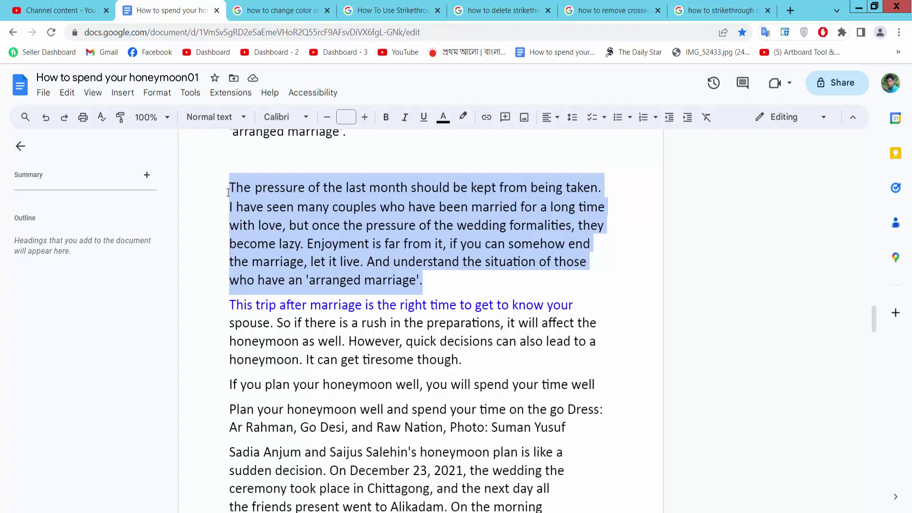
left_click(154, 94)
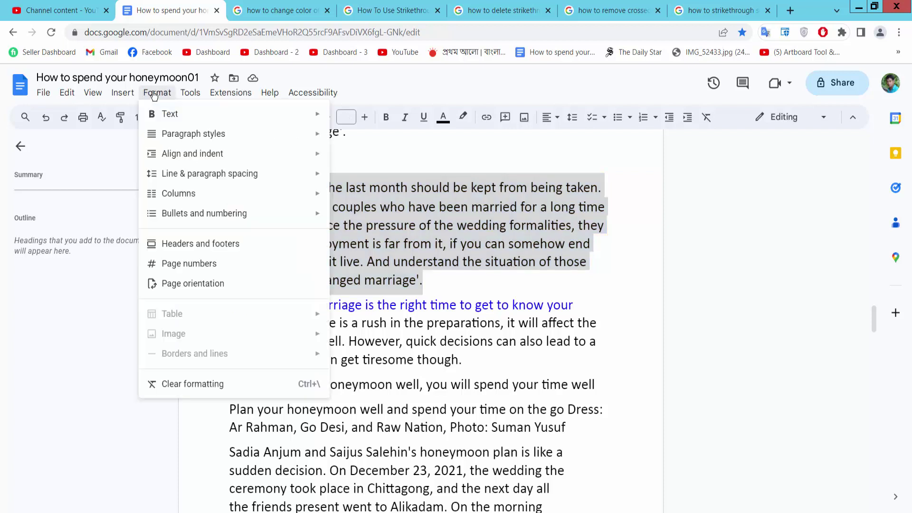
mouse_move(169, 114)
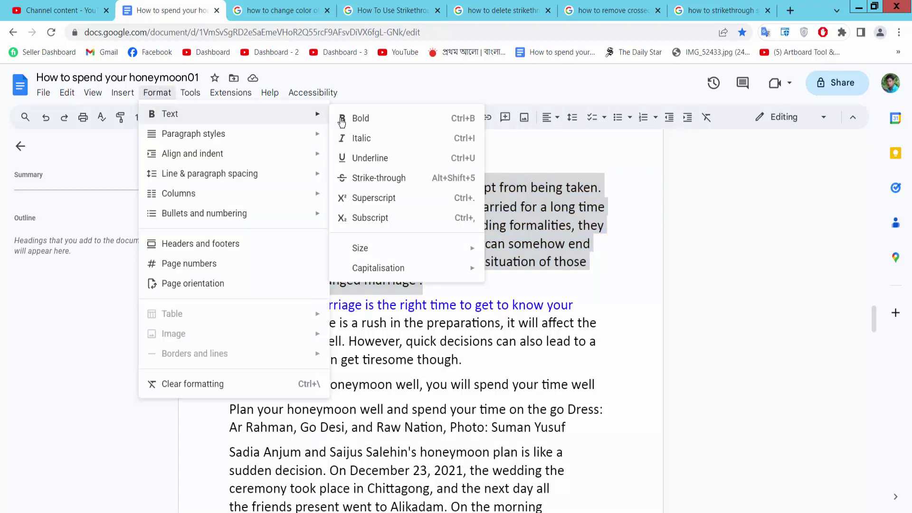
left_click(374, 179)
left_click(476, 258)
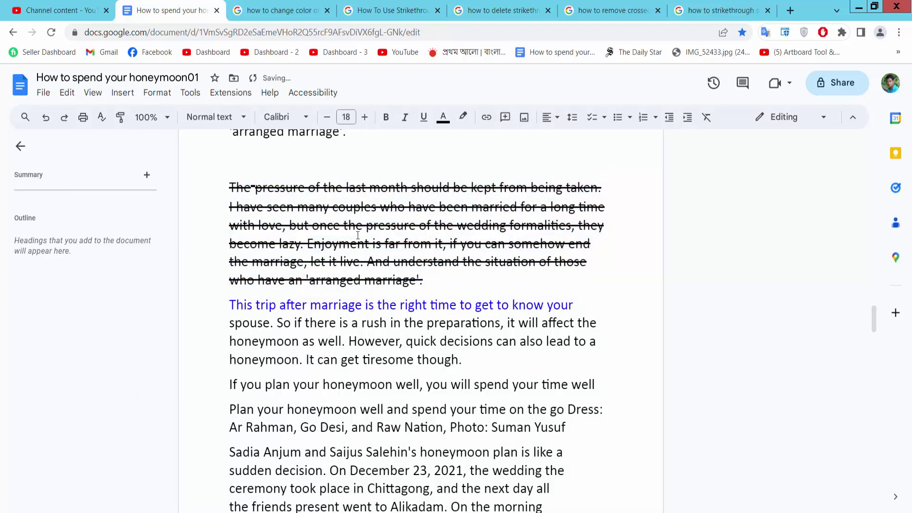
scroll(372, 229, "down", 1)
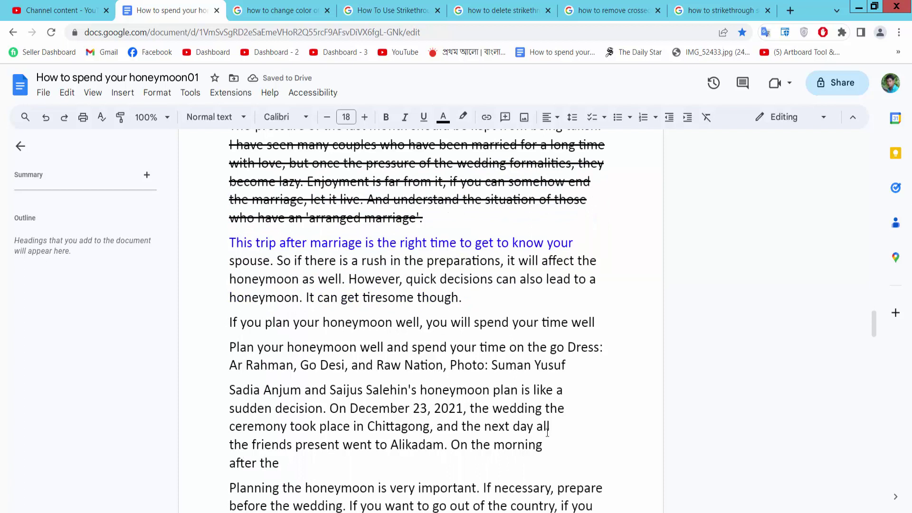
Apply strikethrough to every paragraph from 'This trip after marriage' through 'On the morning'
left_click_drag(541, 445, 230, 243)
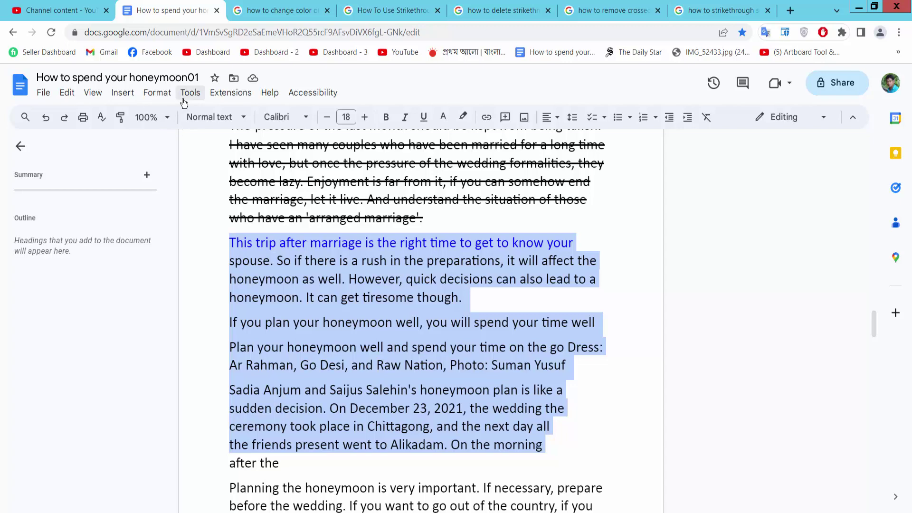
left_click(161, 94)
mouse_move(170, 114)
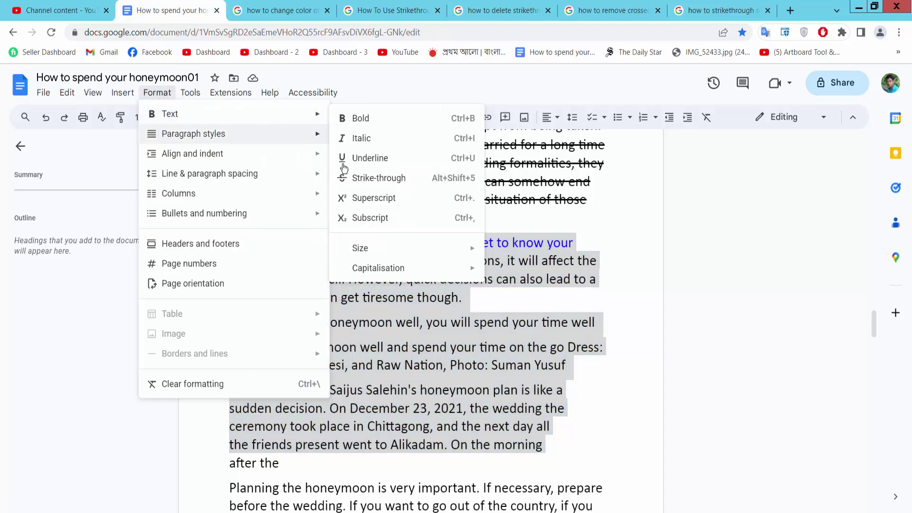
left_click(365, 180)
scroll(476, 210, "down", 2)
scroll(476, 209, "down", 3)
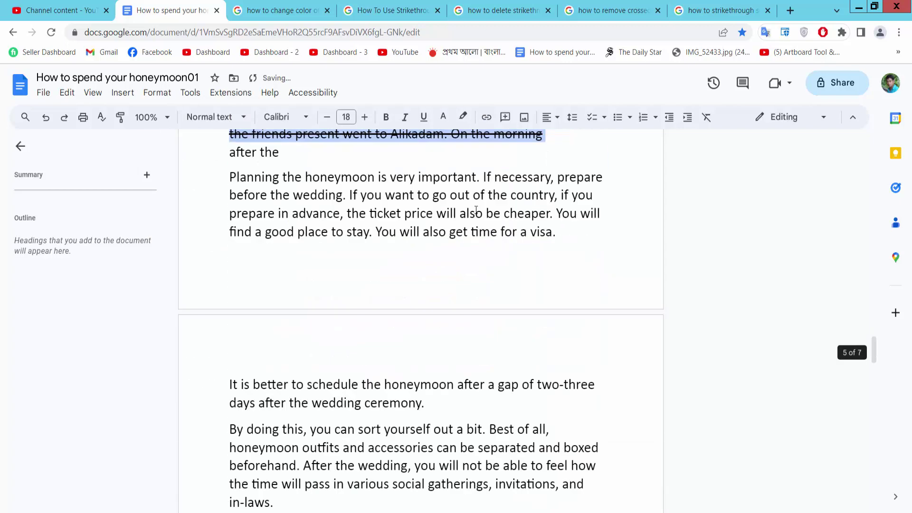
scroll(476, 210, "up", 1)
scroll(477, 210, "up", 3)
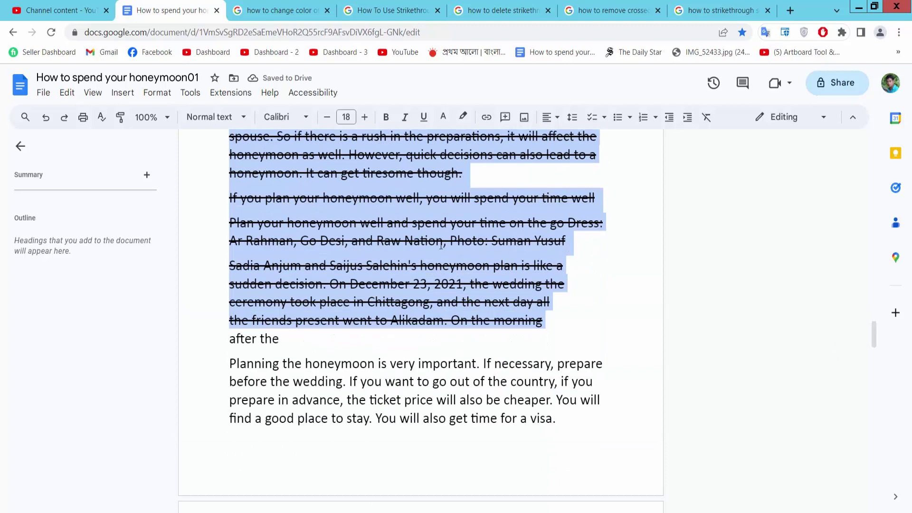
left_click(454, 342)
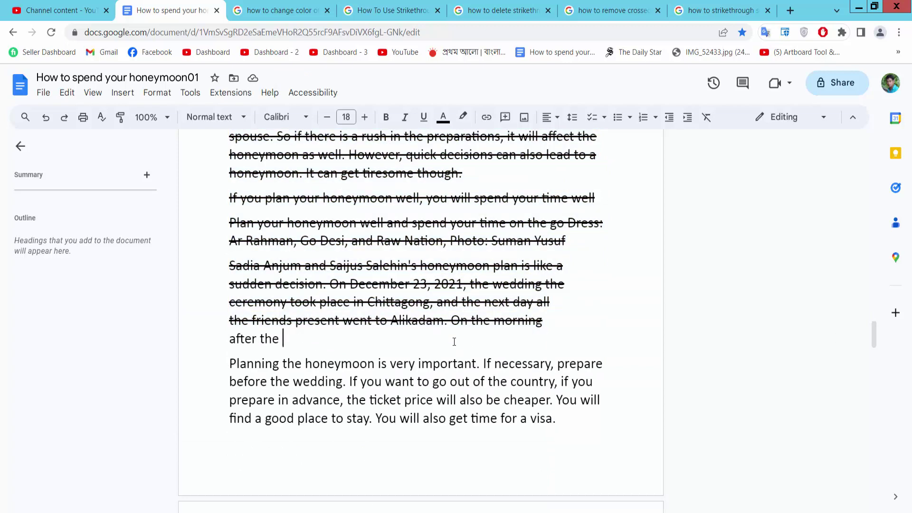
Select the entire document with Ctrl+A and apply strikethrough, including headings and lists
key("ctrl+a")
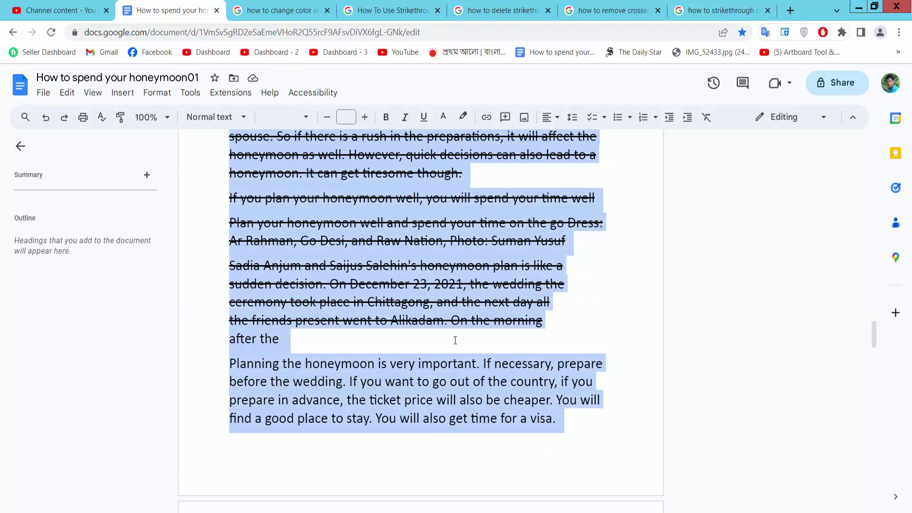
scroll(455, 341, "up", 5)
scroll(455, 341, "up", 5)
scroll(455, 340, "up", 2)
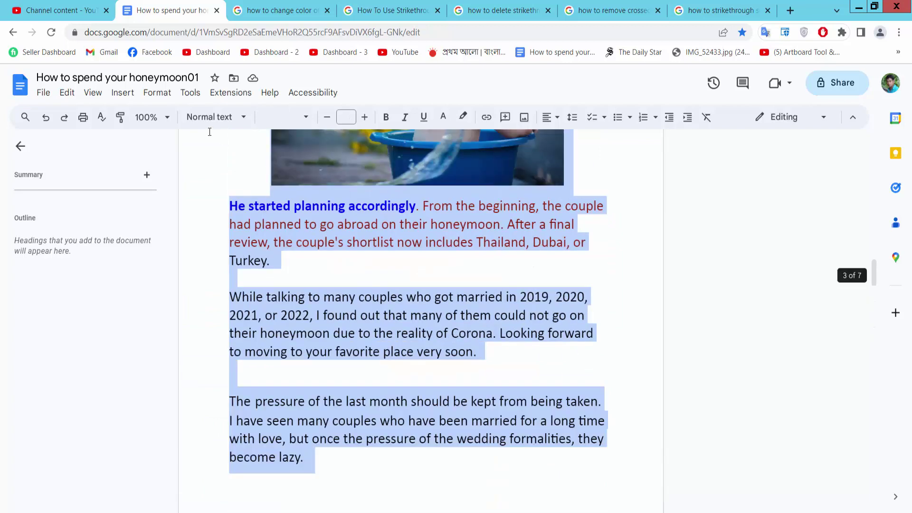
left_click(151, 96)
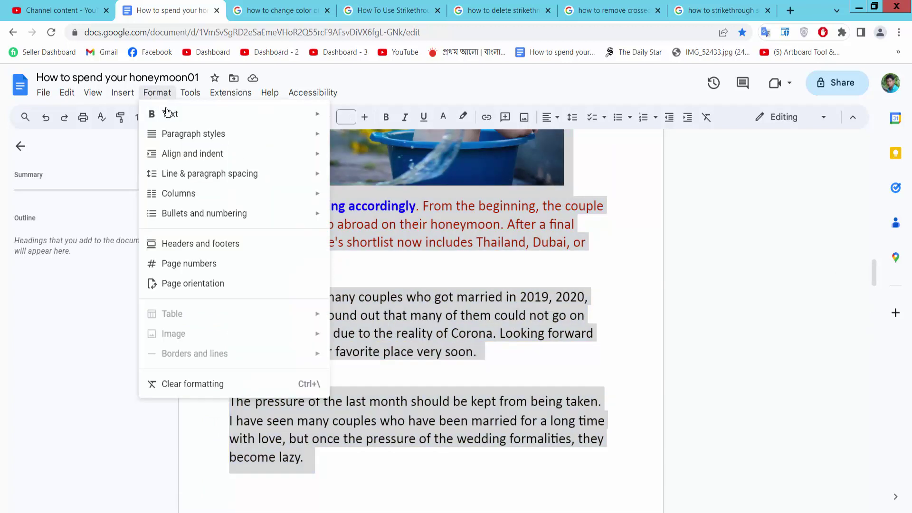
mouse_move(170, 115)
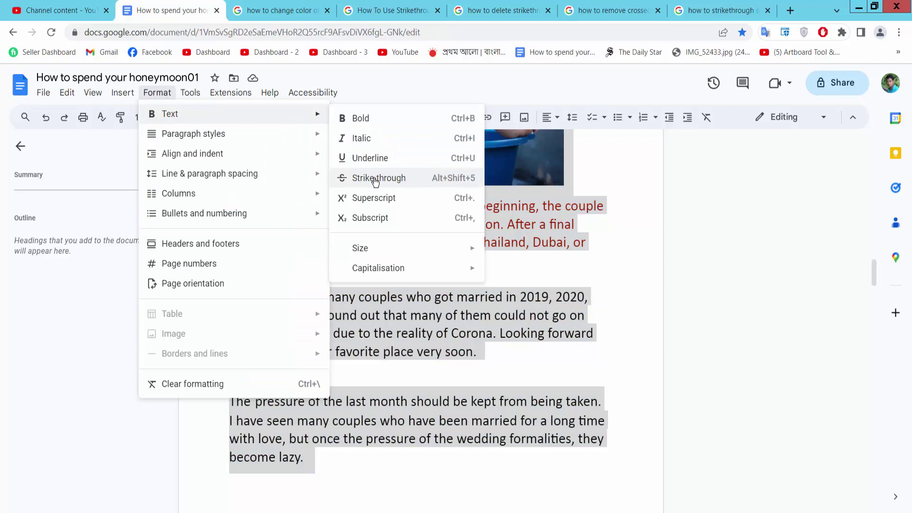
left_click(376, 178)
scroll(456, 285, "up", 3)
scroll(464, 248, "up", 3)
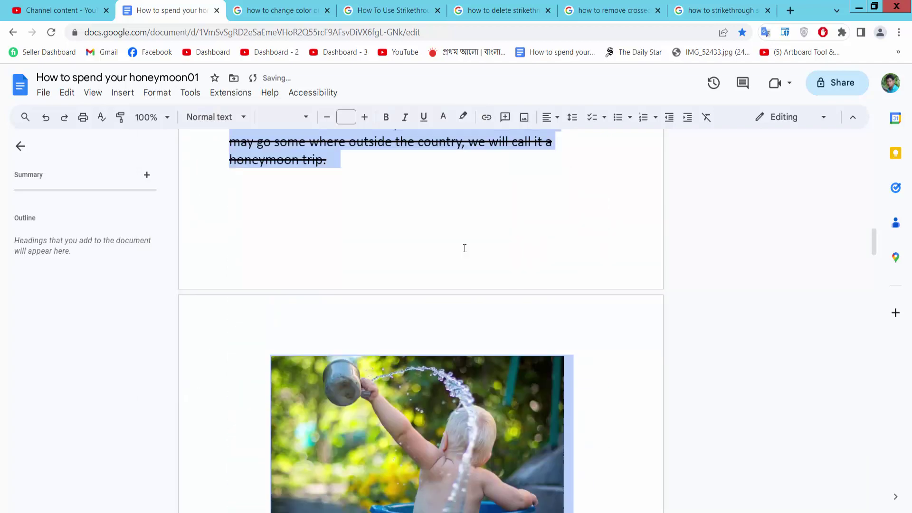
scroll(464, 248, "up", 5)
scroll(464, 248, "up", 5)
scroll(464, 248, "up", 5)
scroll(463, 248, "up", 2)
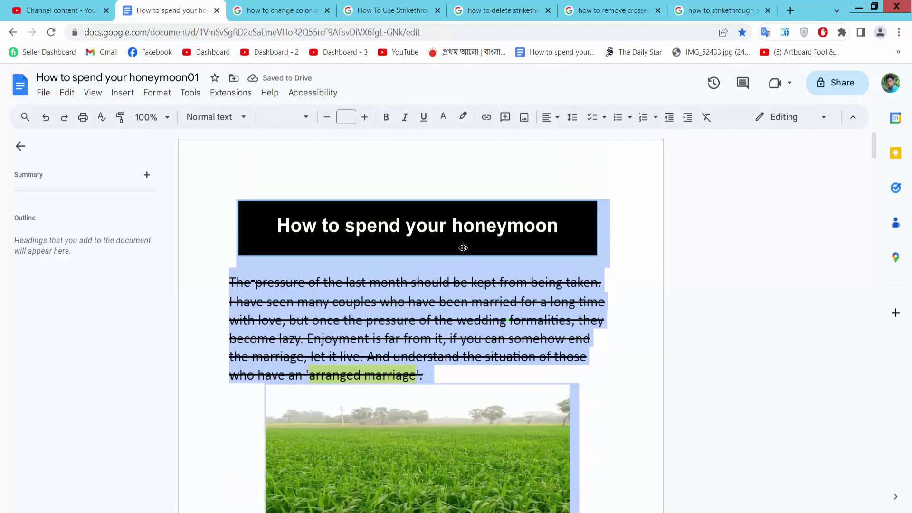
scroll(463, 247, "down", 5)
scroll(464, 247, "down", 5)
scroll(463, 247, "down", 5)
scroll(458, 247, "down", 4)
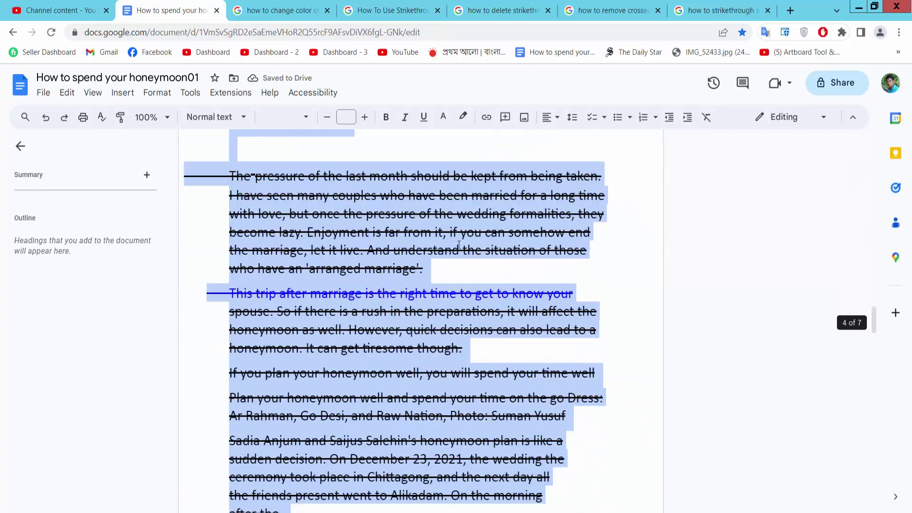
scroll(459, 248, "down", 5)
scroll(452, 243, "down", 2)
scroll(412, 344, "down", 3)
scroll(454, 300, "down", 3)
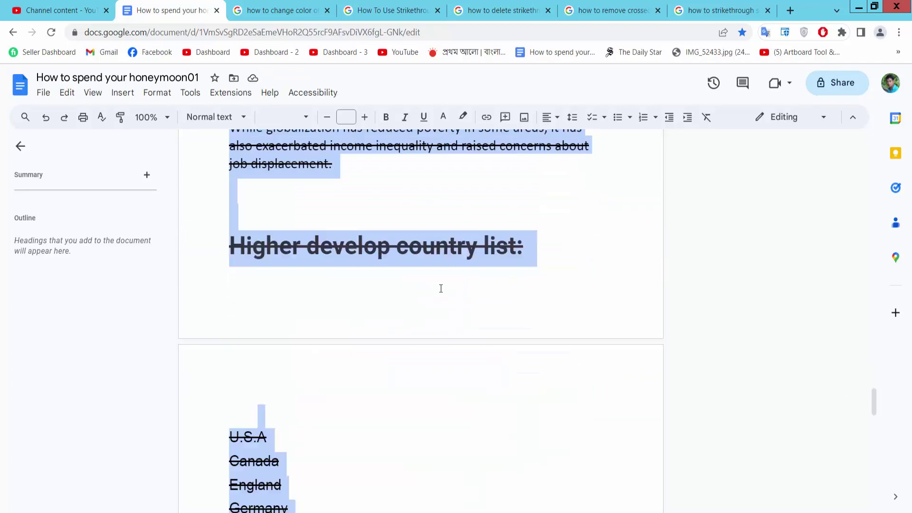
scroll(441, 289, "down", 3)
scroll(440, 288, "down", 3)
scroll(520, 269, "up", 2)
scroll(520, 271, "up", 8)
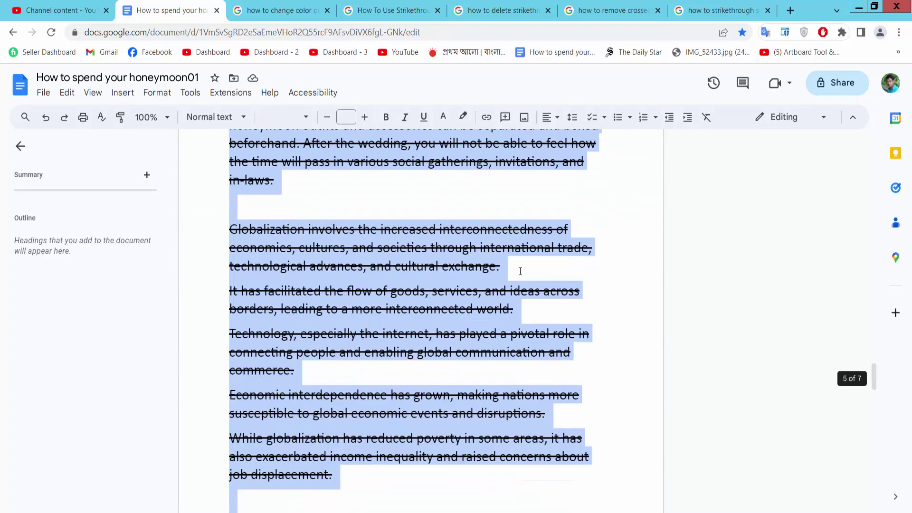
scroll(521, 272, "up", 10)
scroll(521, 271, "up", 2)
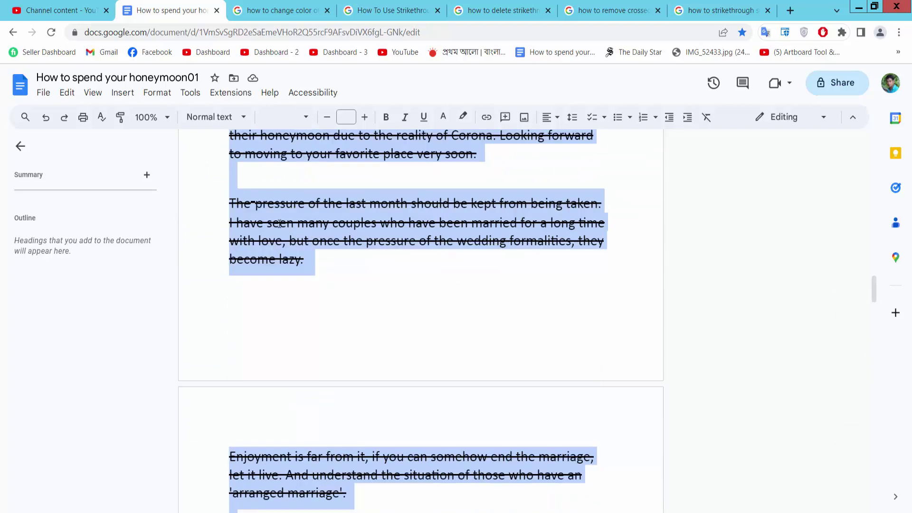
scroll(382, 198, "up", 4)
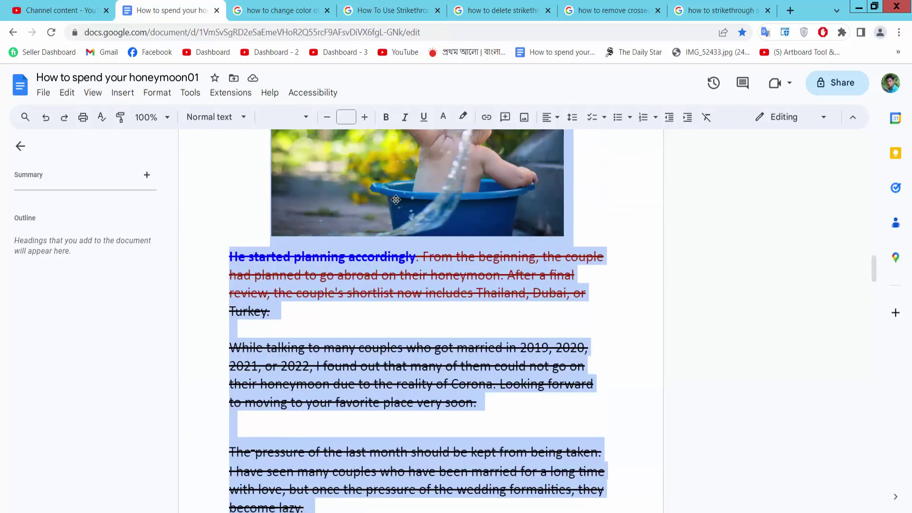
Toggle Strike-through off for the whole selected document, leaving plain text
left_click(158, 94)
mouse_move(214, 114)
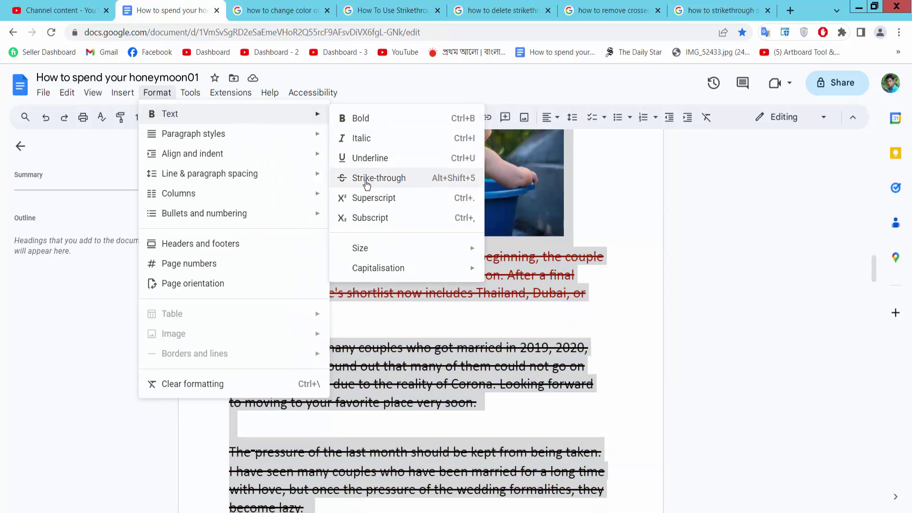
left_click(389, 180)
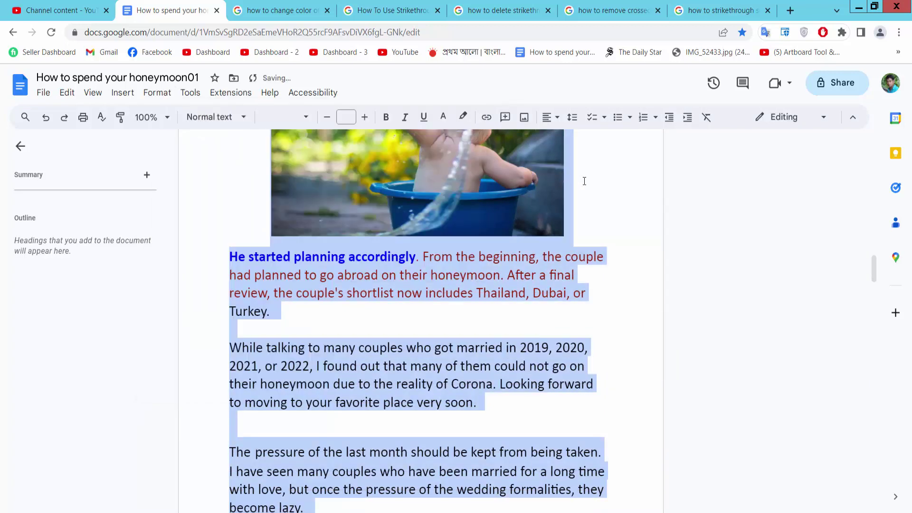
scroll(581, 182, "up", 2)
scroll(573, 183, "up", 5)
scroll(563, 178, "up", 5)
scroll(427, 264, "up", 5)
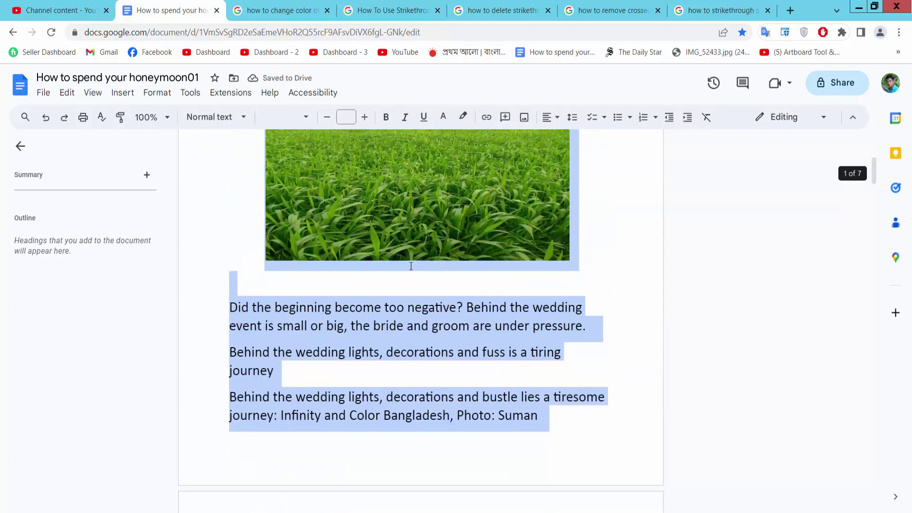
scroll(411, 270, "up", 5)
scroll(411, 271, "down", 3)
scroll(410, 271, "down", 3)
Apply strikethrough to the 'Did the beginning become too negative?' and 'tiring journey' paragraphs
left_click(400, 229)
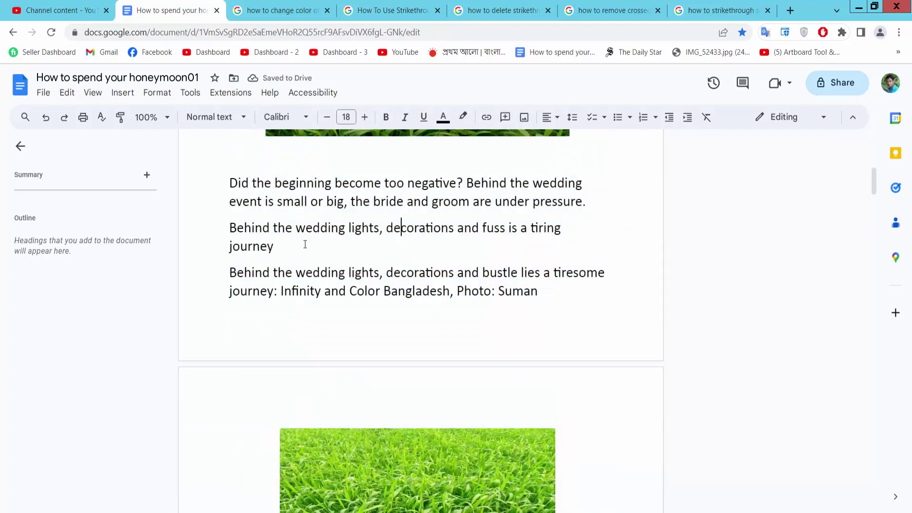
left_click_drag(275, 246, 229, 183)
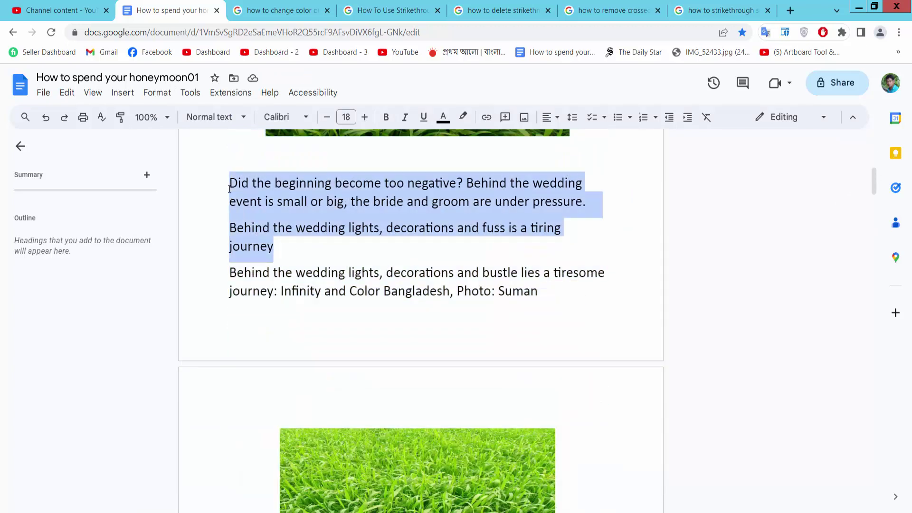
left_click(156, 95)
mouse_move(169, 115)
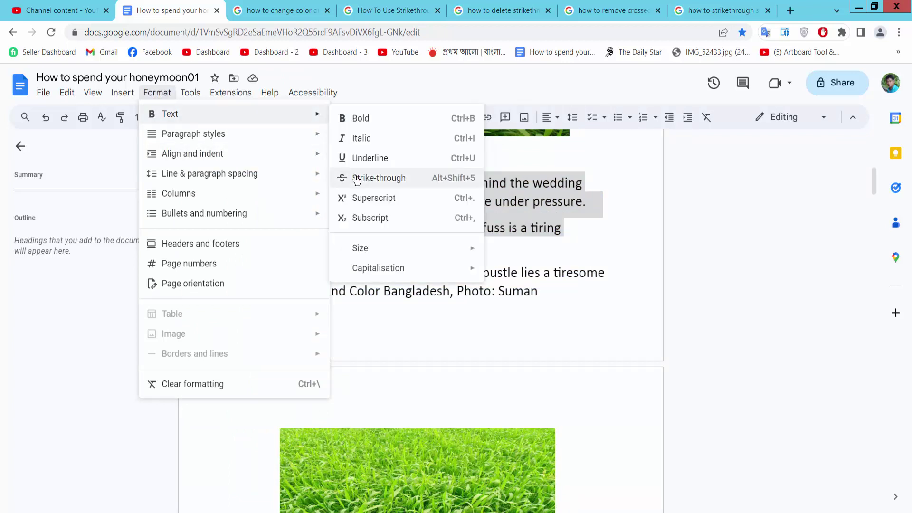
left_click(358, 180)
left_click(328, 225)
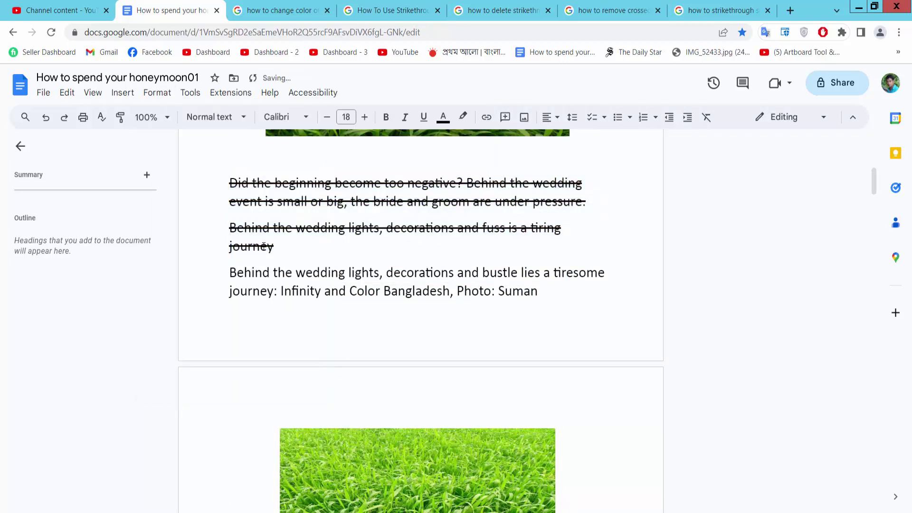
triple_click(264, 246)
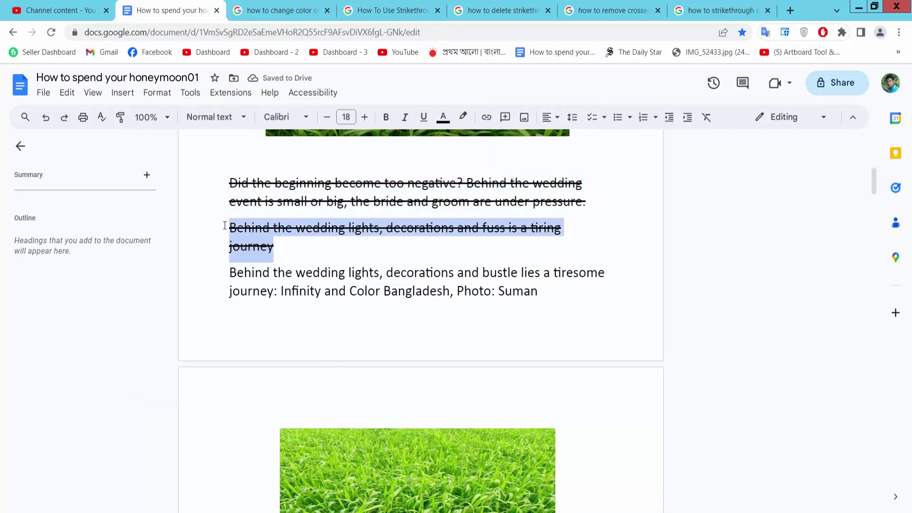
Toggle strikethrough off for the 'Behind the wedding lights… tiring journey' paragraph with Alt+Shift+5
left_click(159, 94)
mouse_move(170, 114)
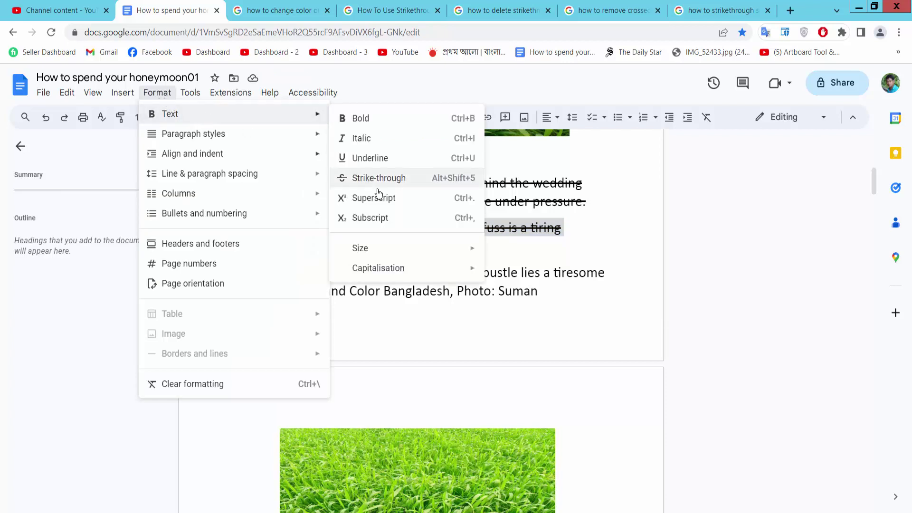
key("alt+shift+5")
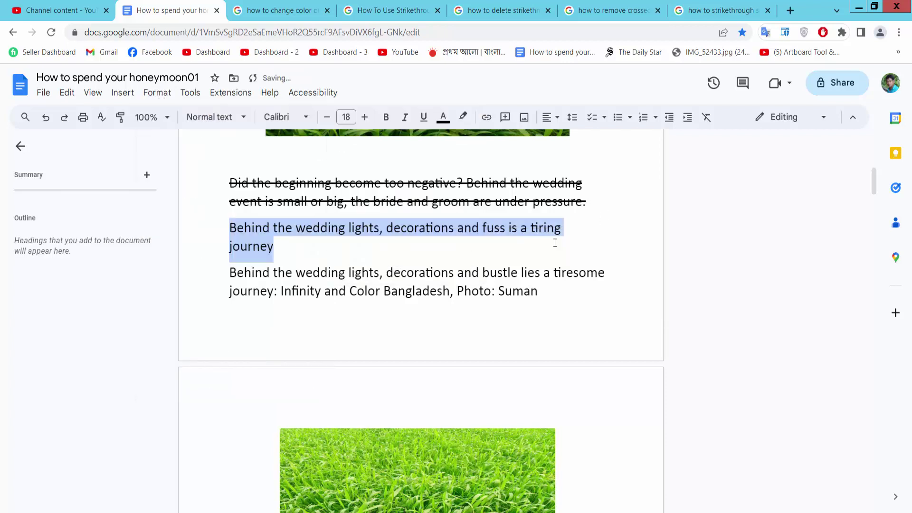
left_click(554, 243)
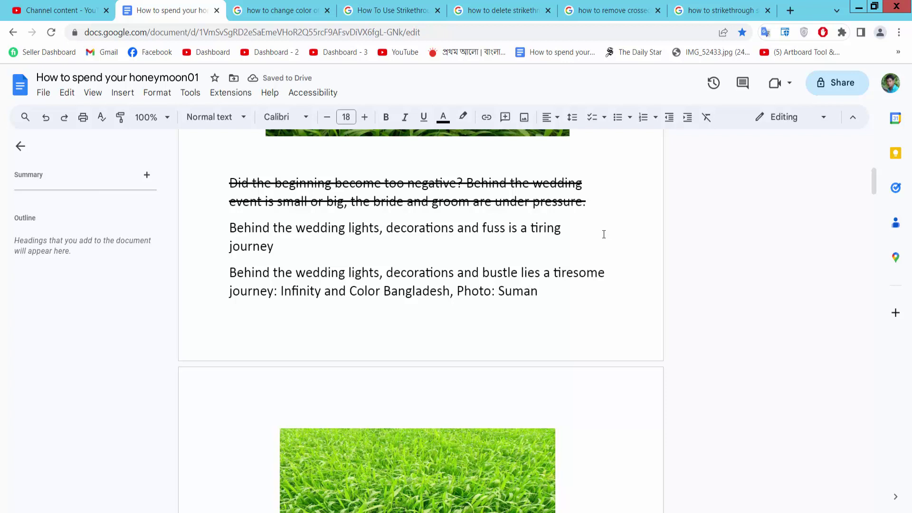